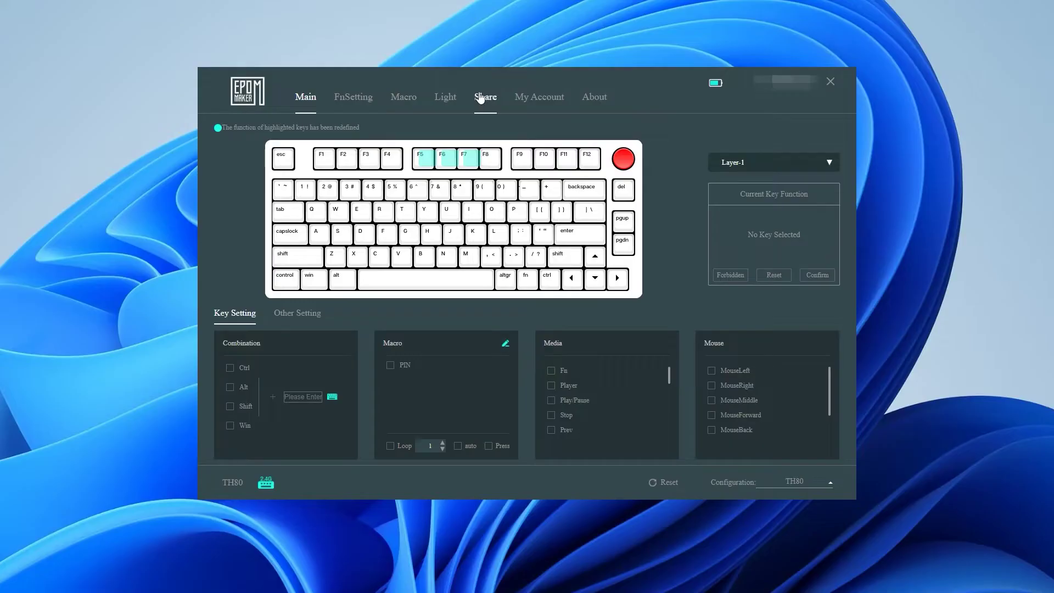
# Step: Switch the keyboard's light mode to Always On in the Light tab
pyautogui.click(451, 99)
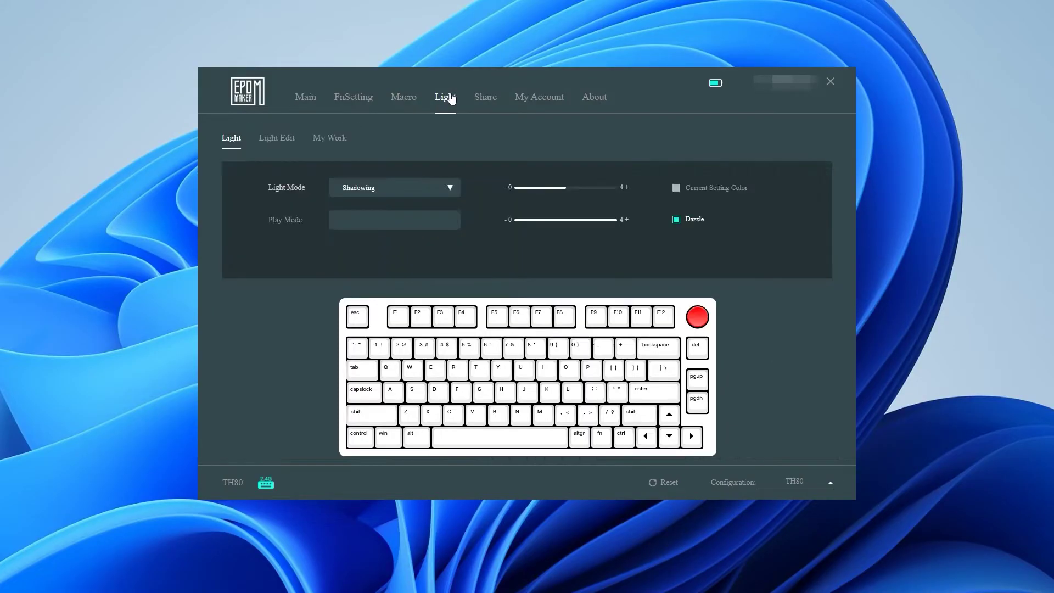
pyautogui.click(450, 188)
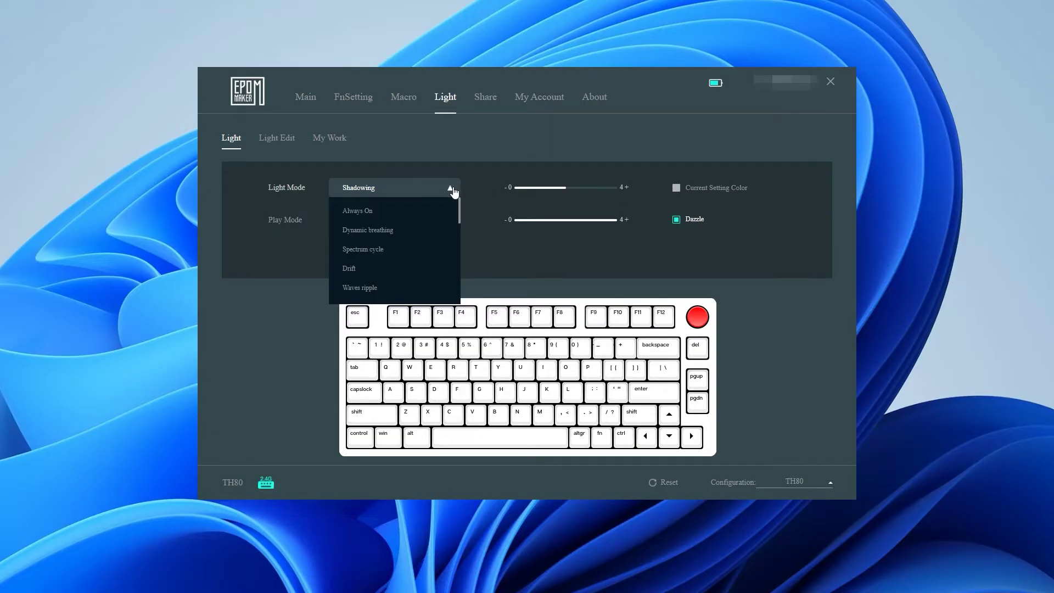
pyautogui.click(428, 220)
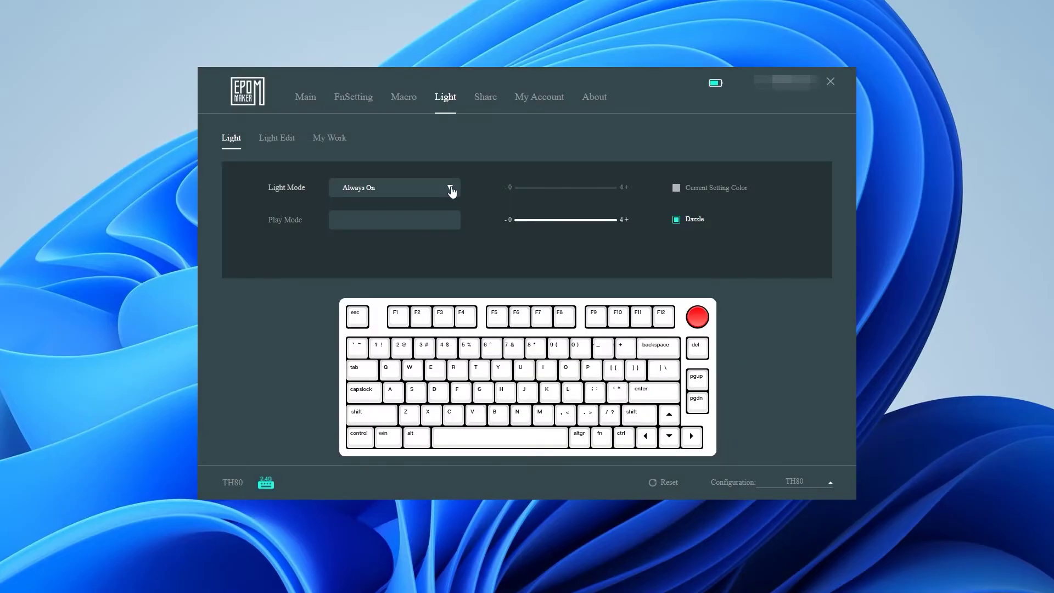
pyautogui.click(450, 190)
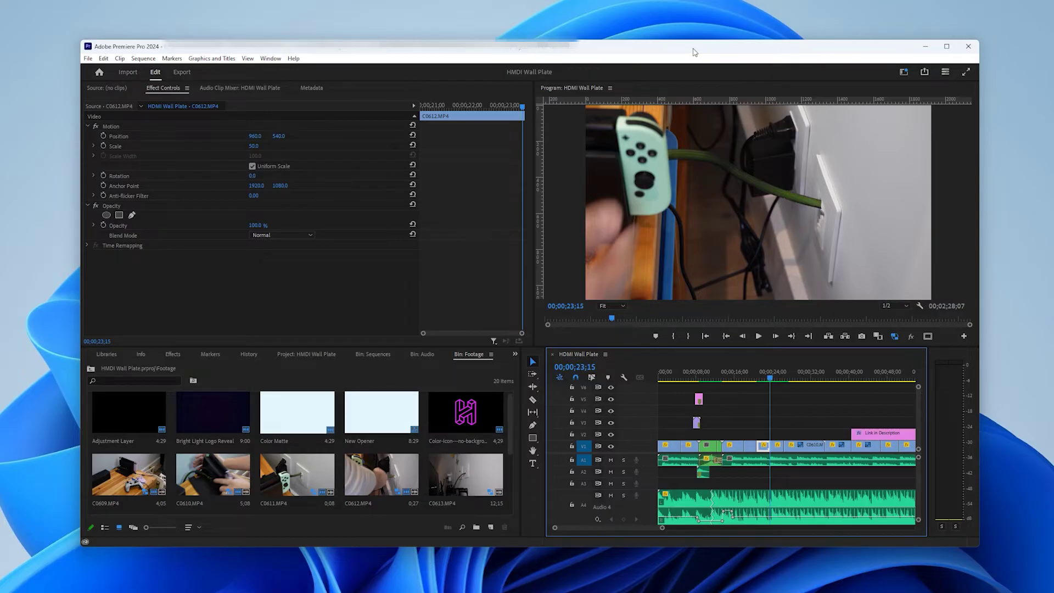
# Step: Toggle workspaces with Alt+Shift+7 and Alt+Shift+3, then remix the A2 music to the sequence end
pyautogui.hotkey('alt', 'shift', '7')
pyautogui.hotkey('alt', 'shift', '3')
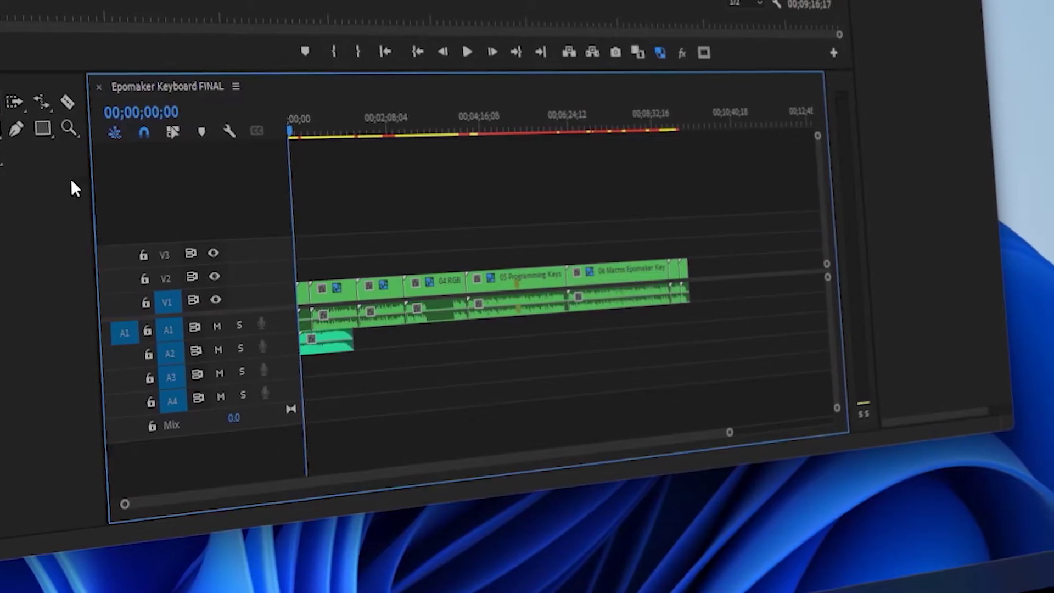
pyautogui.click(41, 101)
pyautogui.moveTo(352, 341); pyautogui.dragTo(684, 341)
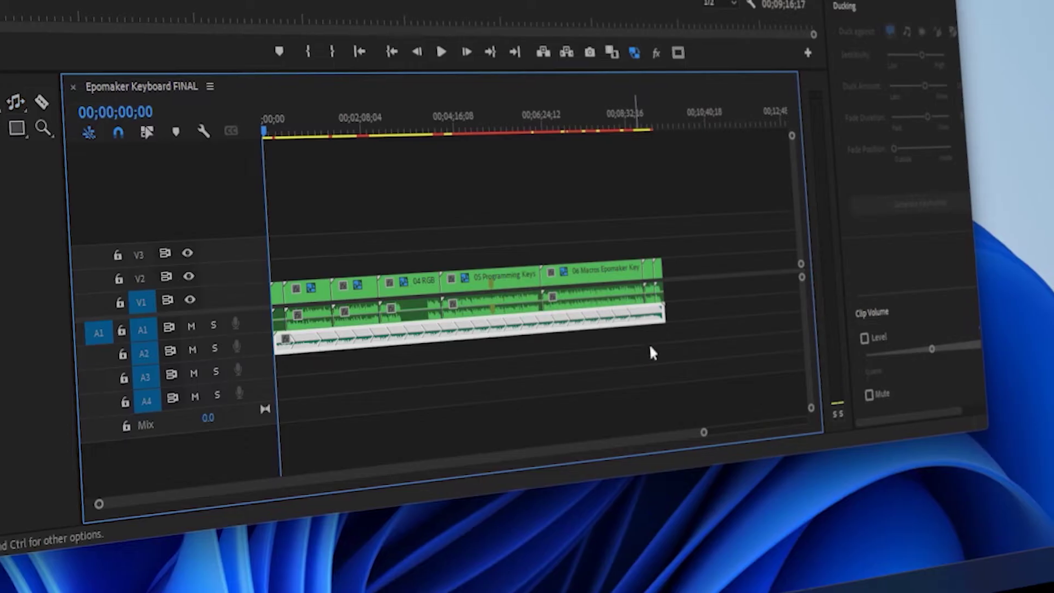
pyautogui.moveTo(494, 127); pyautogui.dragTo(636, 134)
# Step: Lower the A2 music volume to -21.6 dB
pyautogui.doubleClick(181, 357)
pyautogui.moveTo(329, 352); pyautogui.dragTo(330, 401)
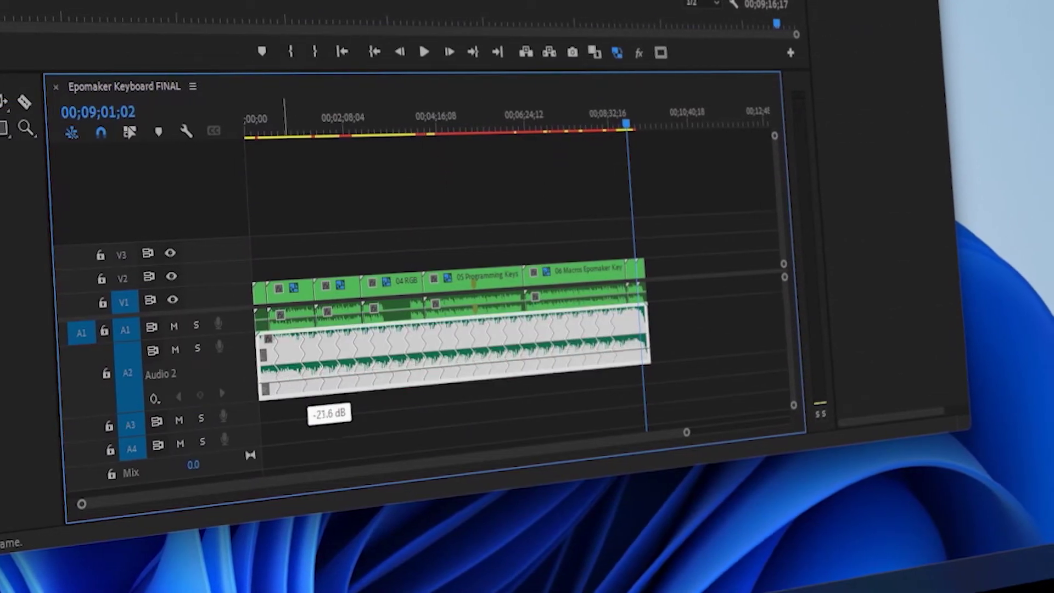
pyautogui.click(237, 134)
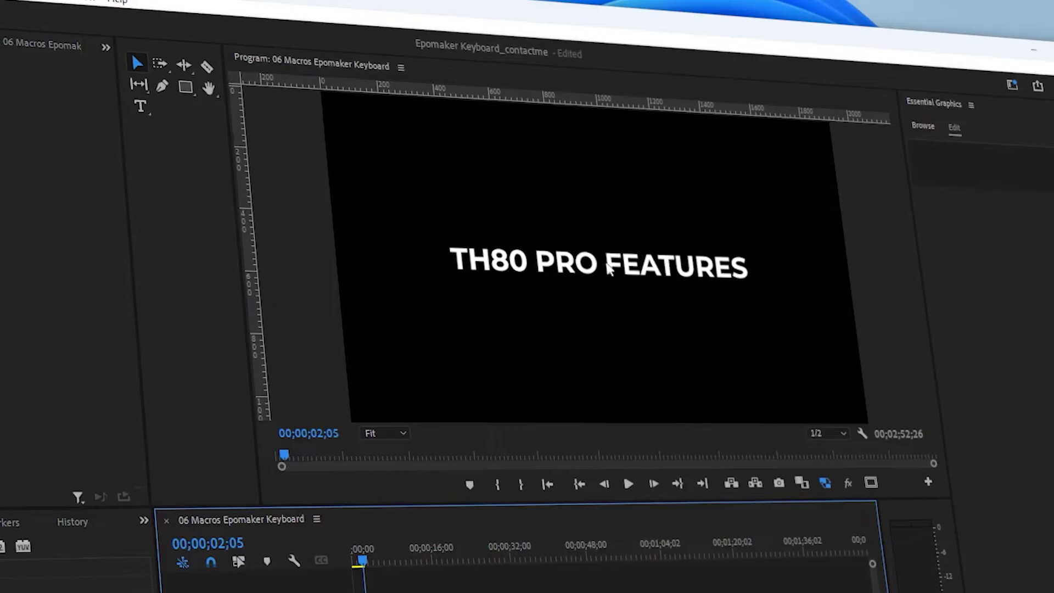
# Step: Change the title text from TH80 PRO FEATURES to TH80 PRO MACROS
pyautogui.doubleClick(598, 261)
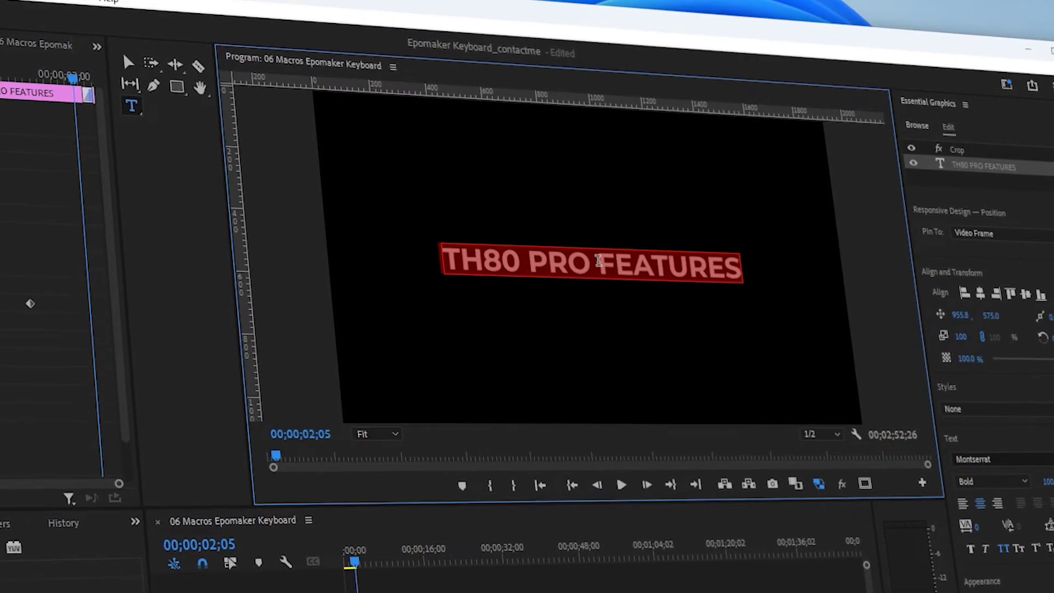
pyautogui.write('TH80 M')
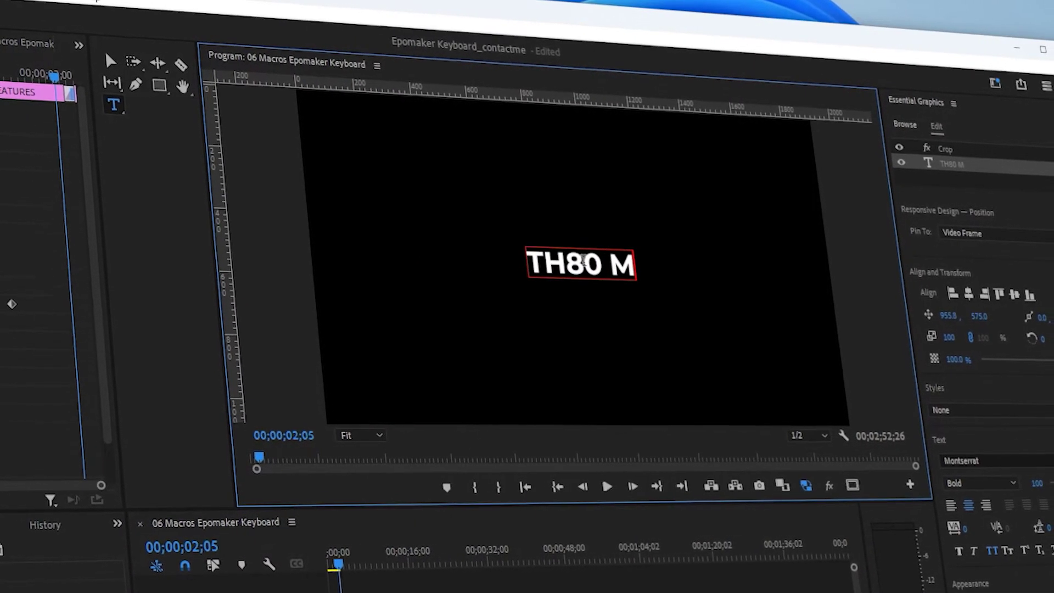
pyautogui.press('BackSpace')
pyautogui.press('BackSpace')
pyautogui.write('PRO MACROS')
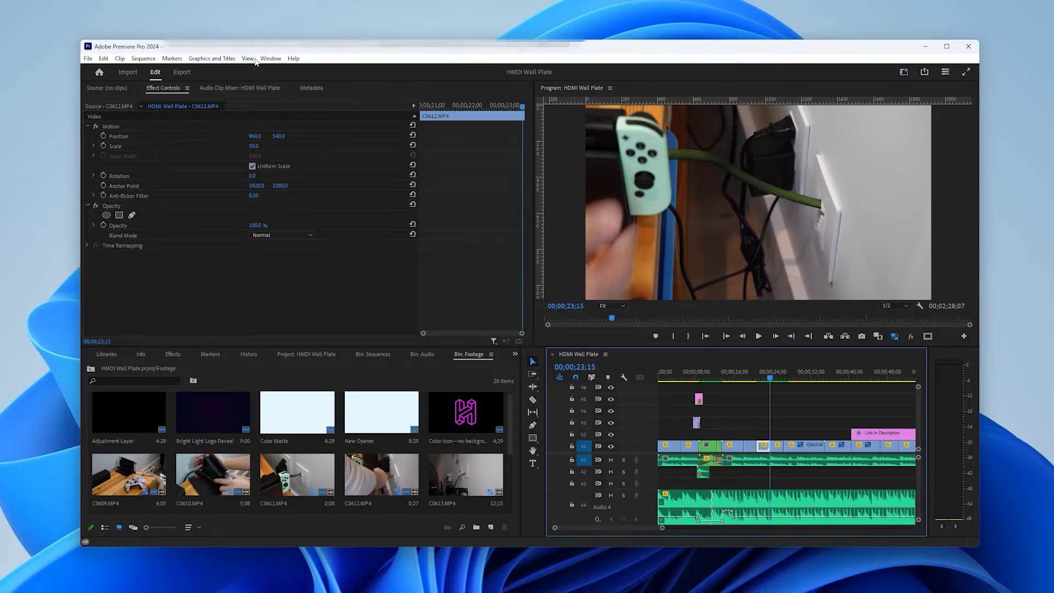
pyautogui.click(271, 59)
pyautogui.moveTo(280, 68)
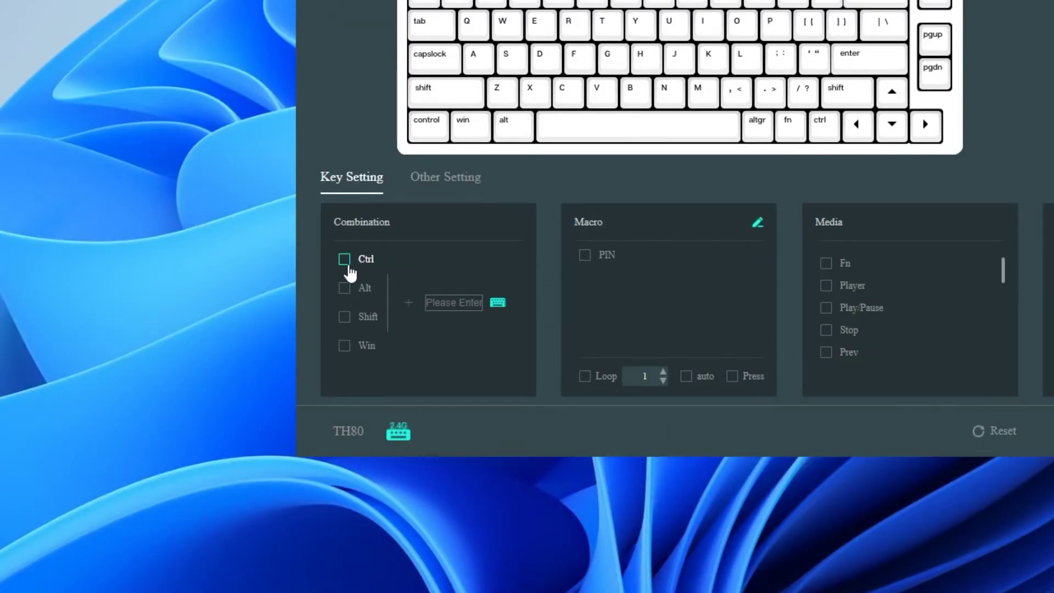
# Step: Map F6 to Alt + Shift + 7, then check the F7 and F6 combinations
pyautogui.click(345, 286)
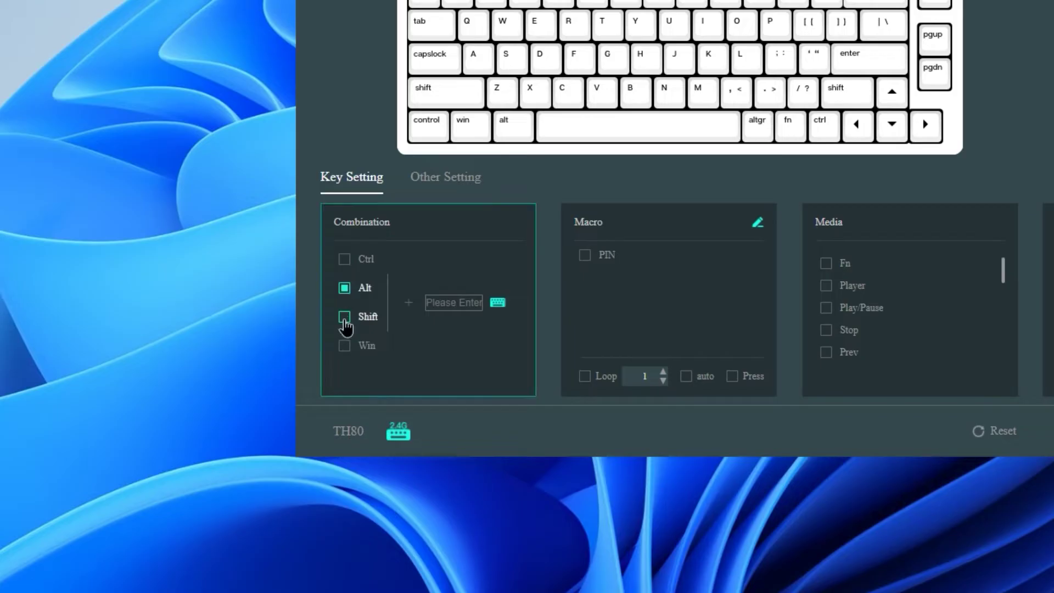
pyautogui.write('7')
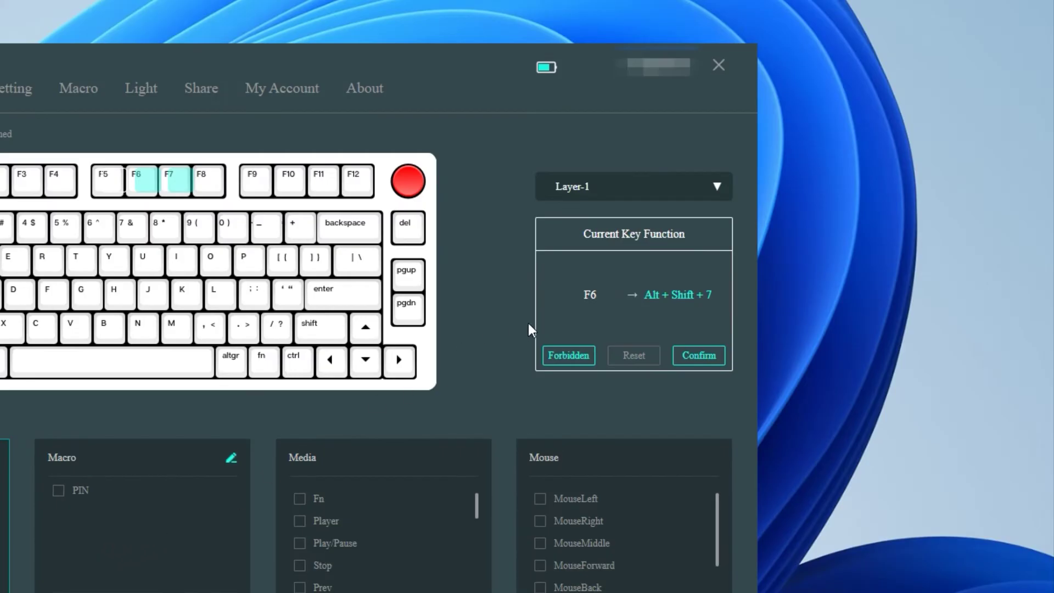
pyautogui.click(711, 360)
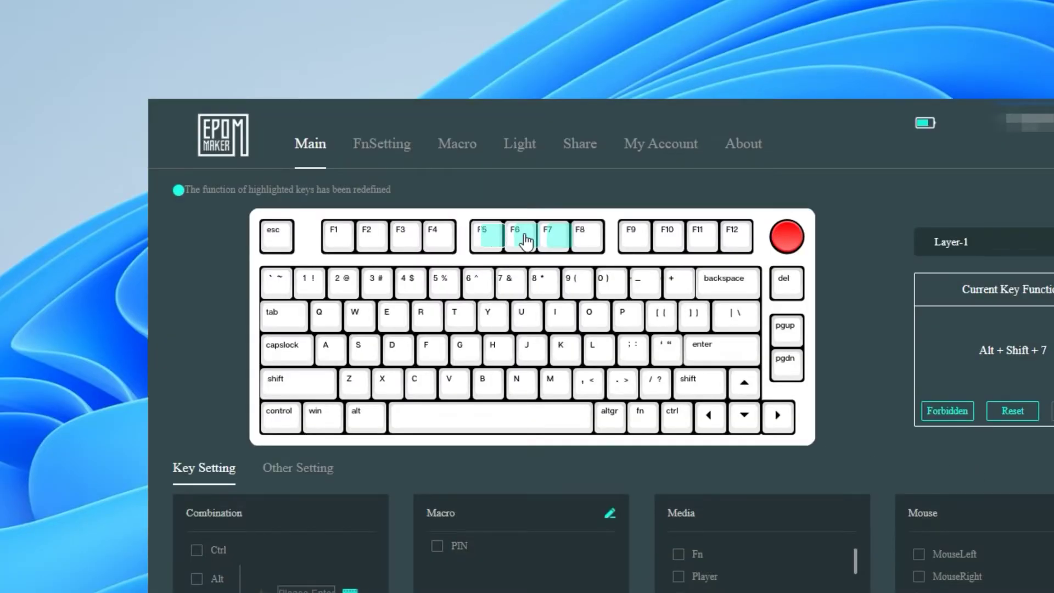
pyautogui.click(555, 241)
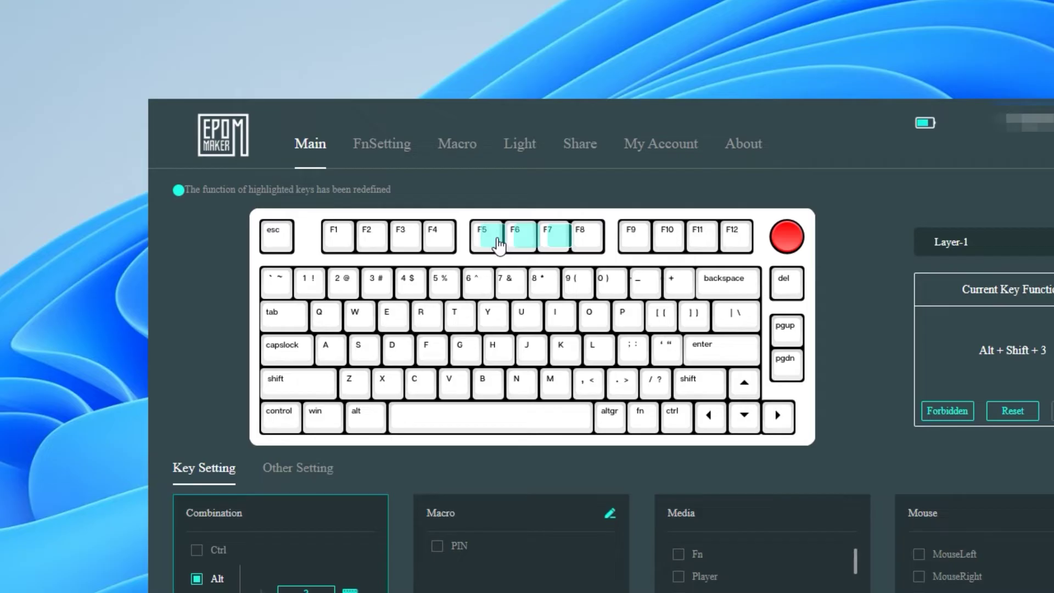
pyautogui.click(564, 247)
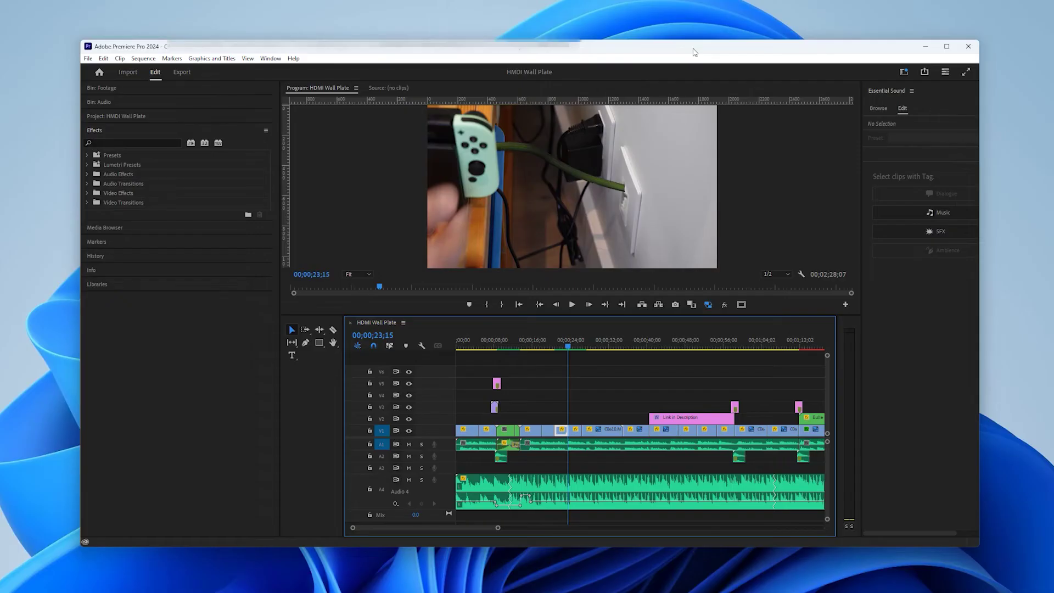
pyautogui.hotkey('alt', 'shift', '7')
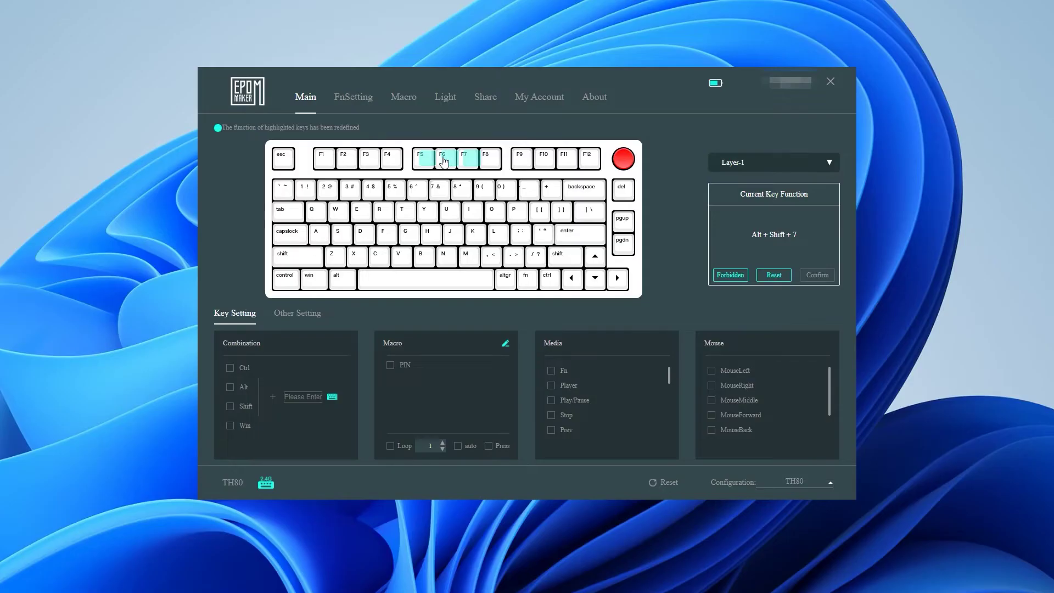
pyautogui.click(448, 160)
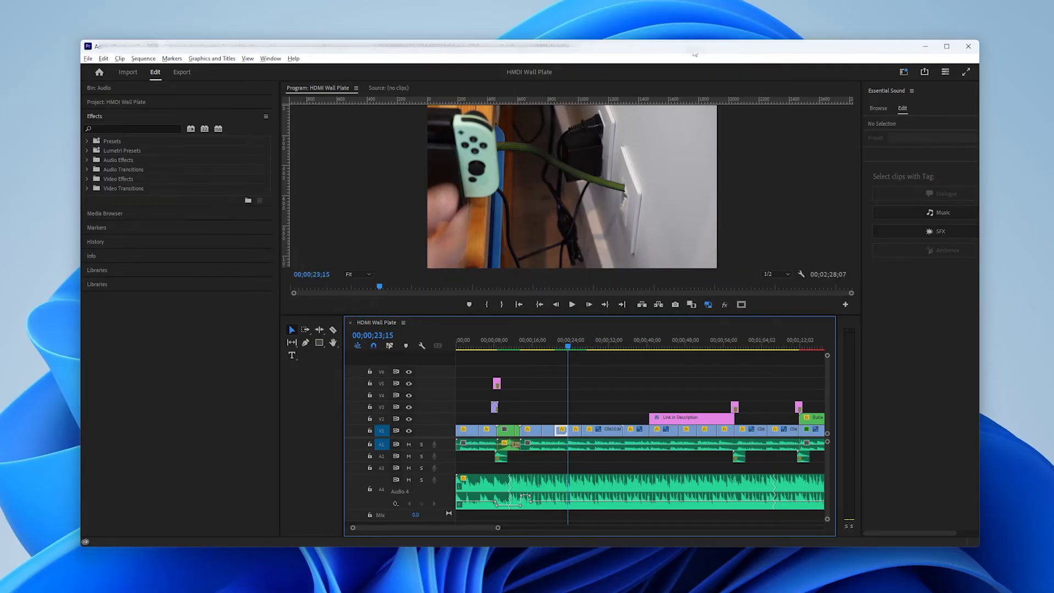
pyautogui.press('F6')
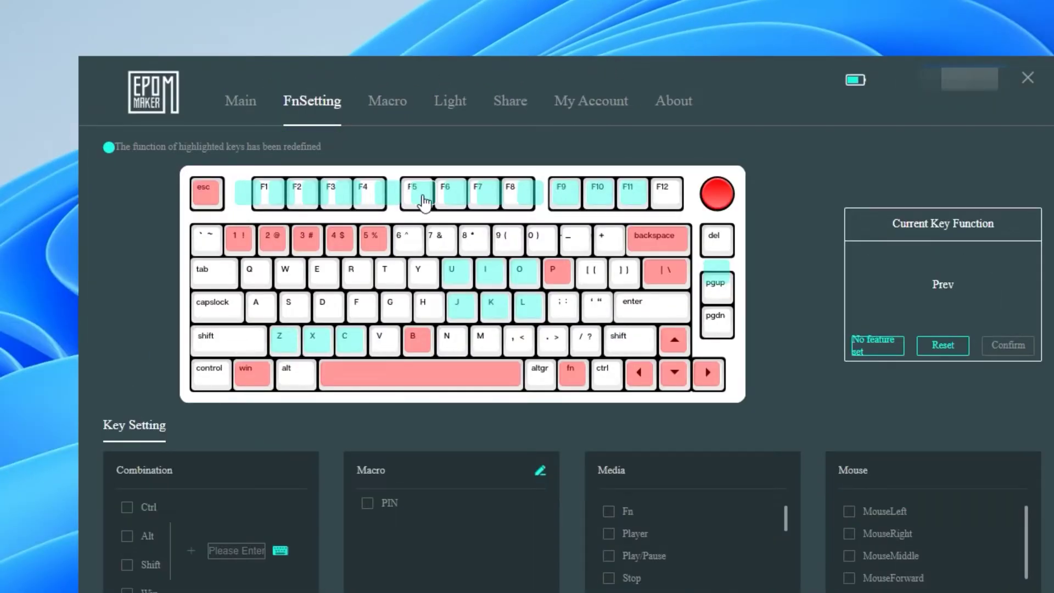
# Step: Replace F5's Fn-layer Prev function with the Alt + Shift + 7 combination
pyautogui.click(384, 196)
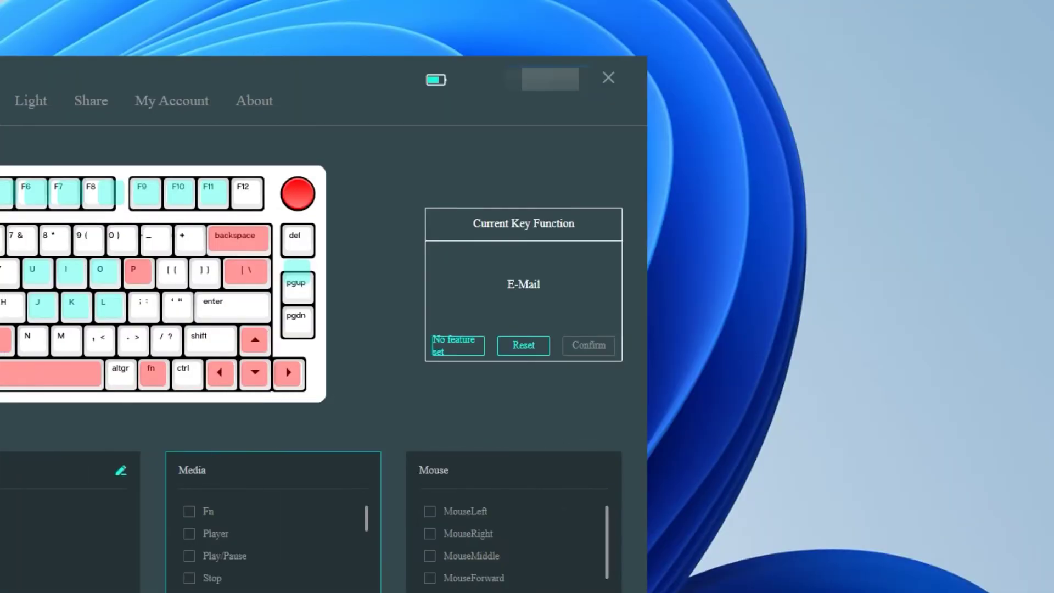
pyautogui.click(5, 198)
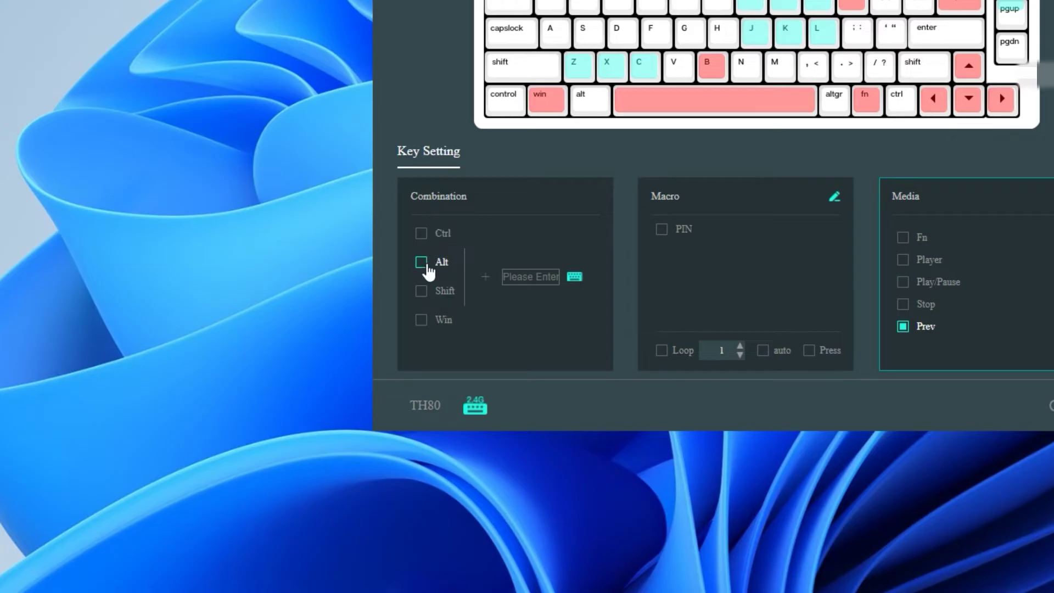
pyautogui.click(422, 262)
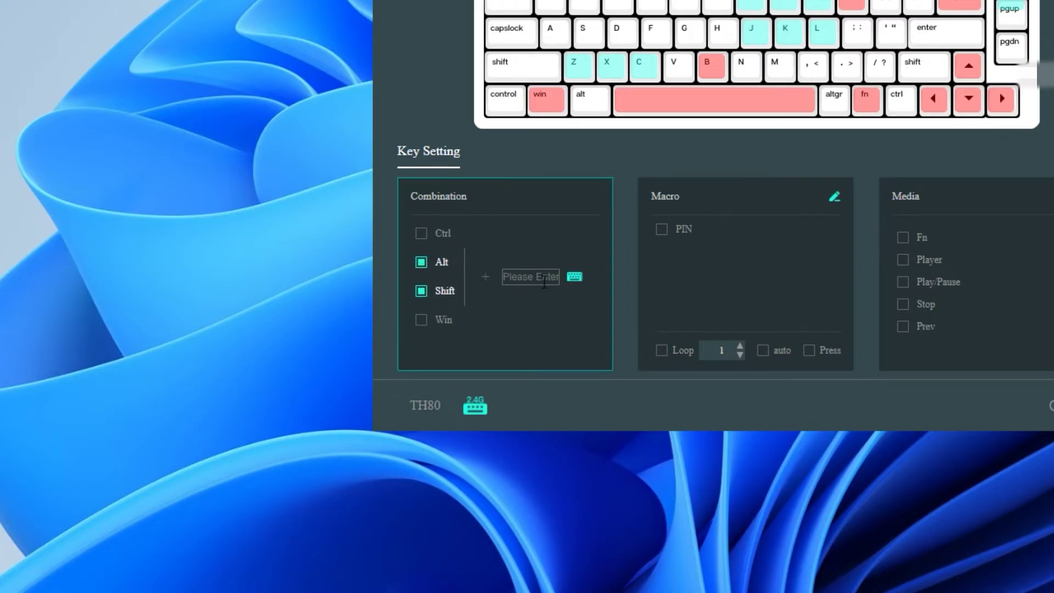
pyautogui.press('7')
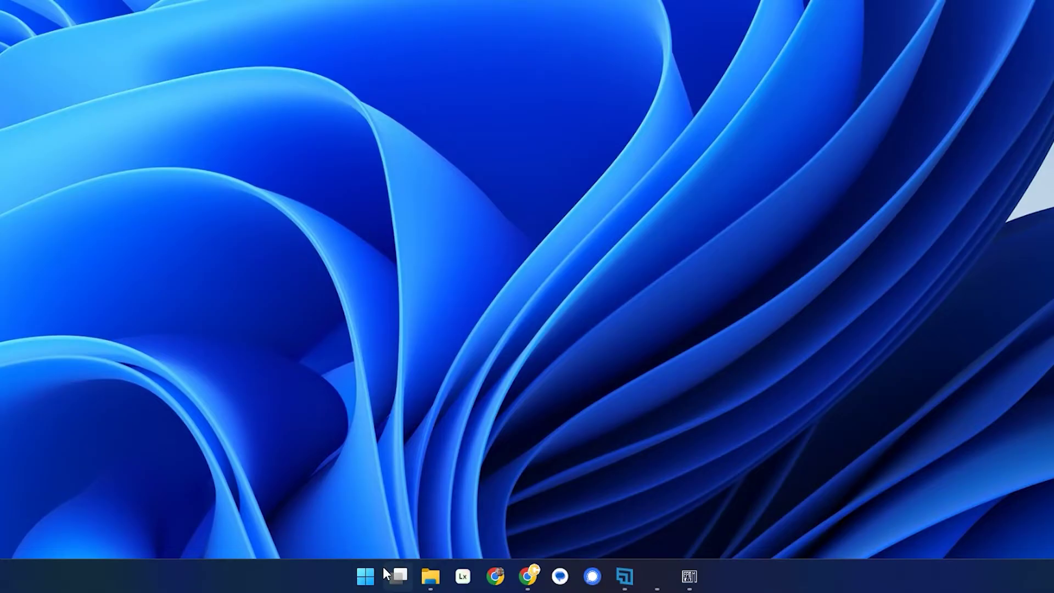
pyautogui.click(365, 588)
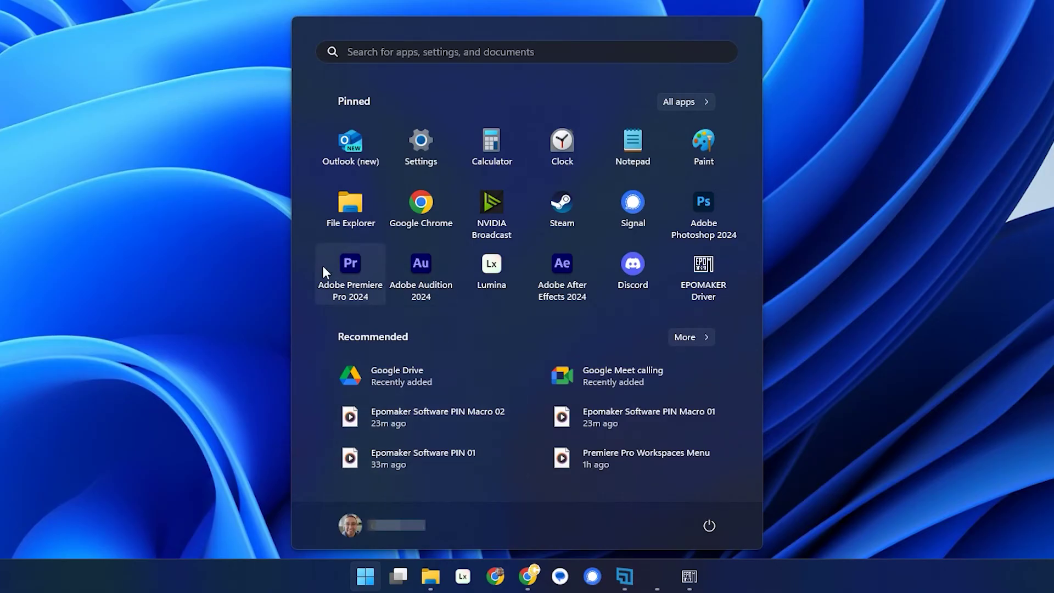
# Step: Locate the Adobe Premiere Pro 2024 shortcut file and bring up its options
pyautogui.rightClick(345, 265)
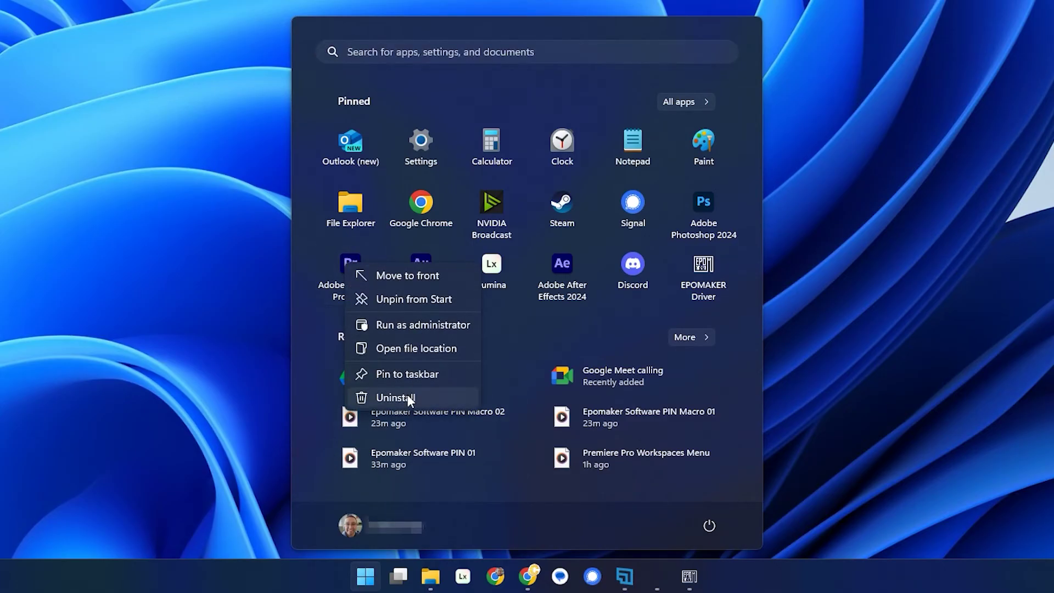
pyautogui.click(426, 351)
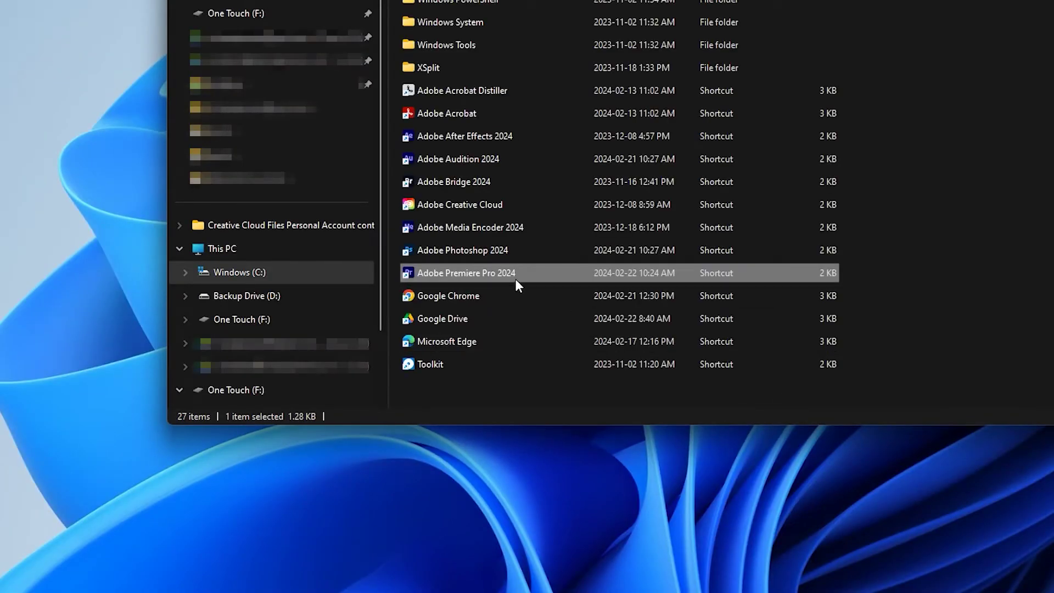
pyautogui.rightClick(516, 278)
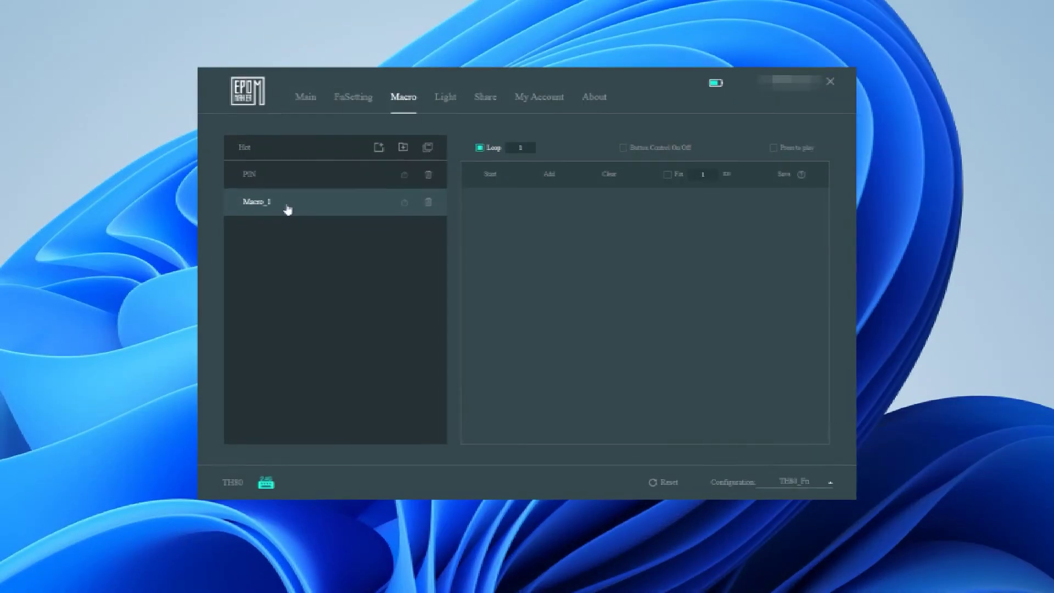
# Step: Rename the newly created macro to 'Premiere Pro'
pyautogui.rightClick(286, 207)
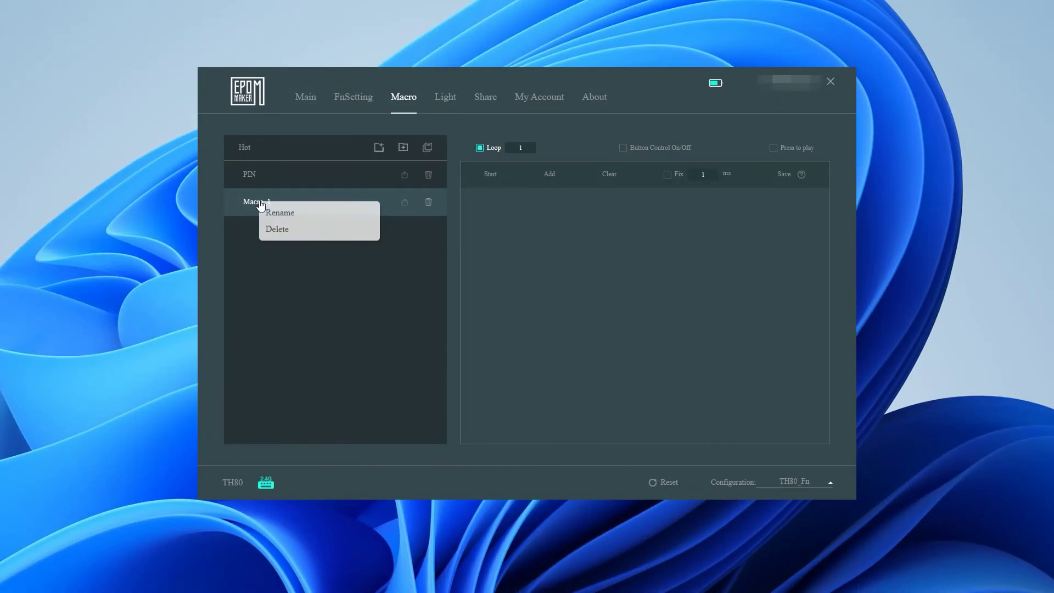
pyautogui.click(291, 211)
pyautogui.press('BackSpace')
pyautogui.press('BackSpace')
pyautogui.press('BackSpace')
pyautogui.press('BackSpace')
pyautogui.press('BackSpace')
pyautogui.press('BackSpace')
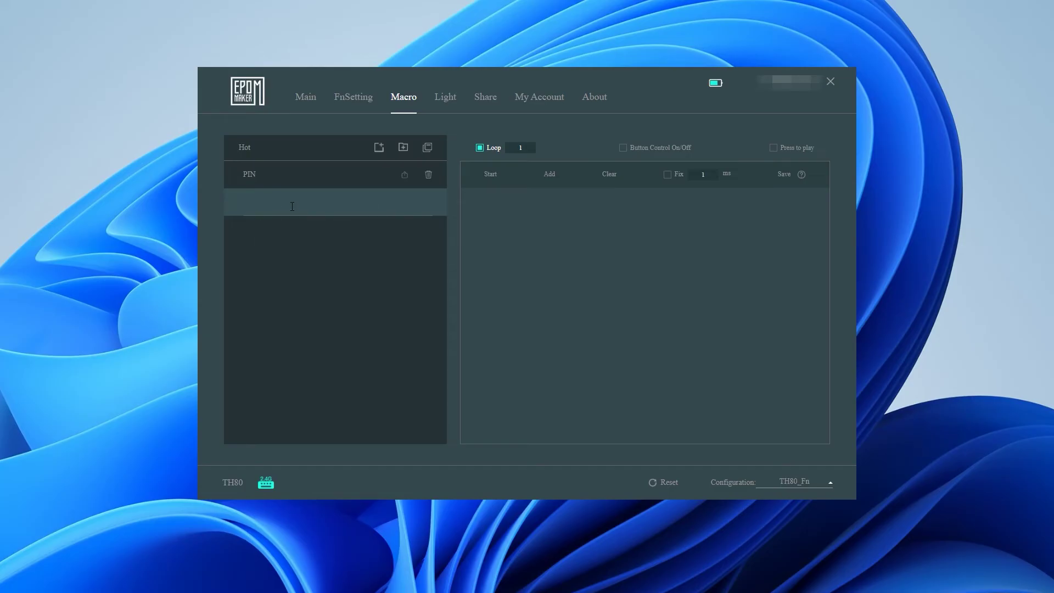
pyautogui.write('Premiere Pro')
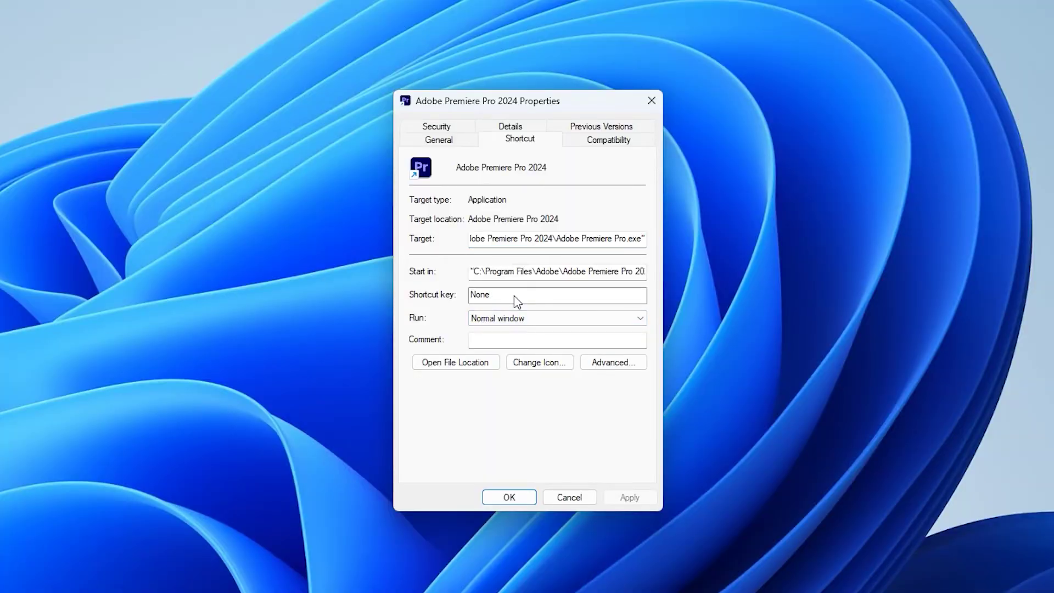
# Step: Set Ctrl + Shift + P as Premiere Pro's shortcut key and apply it
pyautogui.hotkey('ctrl', 'shift', 'p')
pyautogui.click(639, 499)
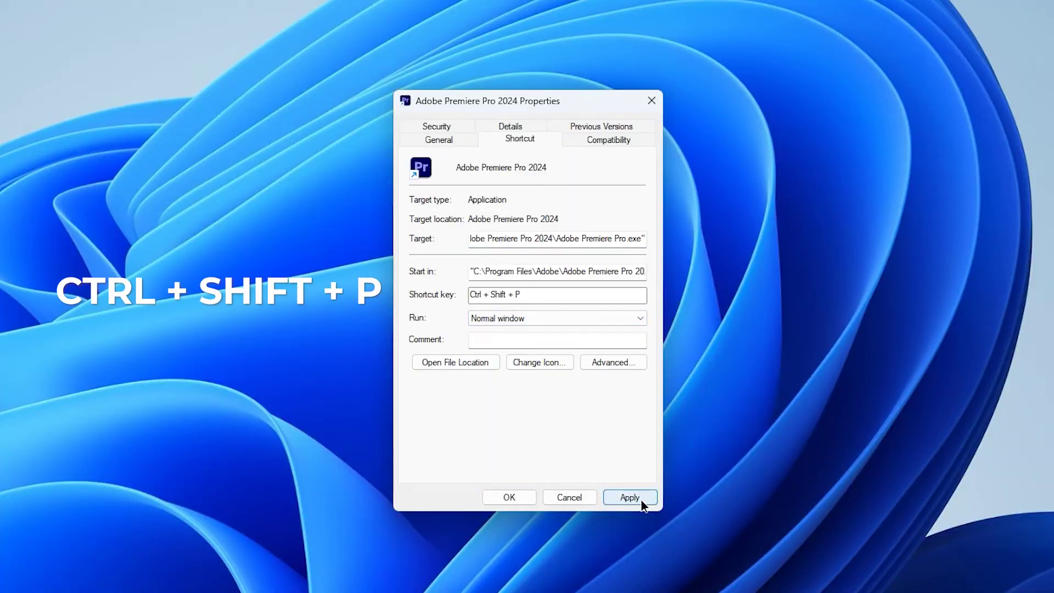
pyautogui.hotkey('ctrl', 'shift', 'p')
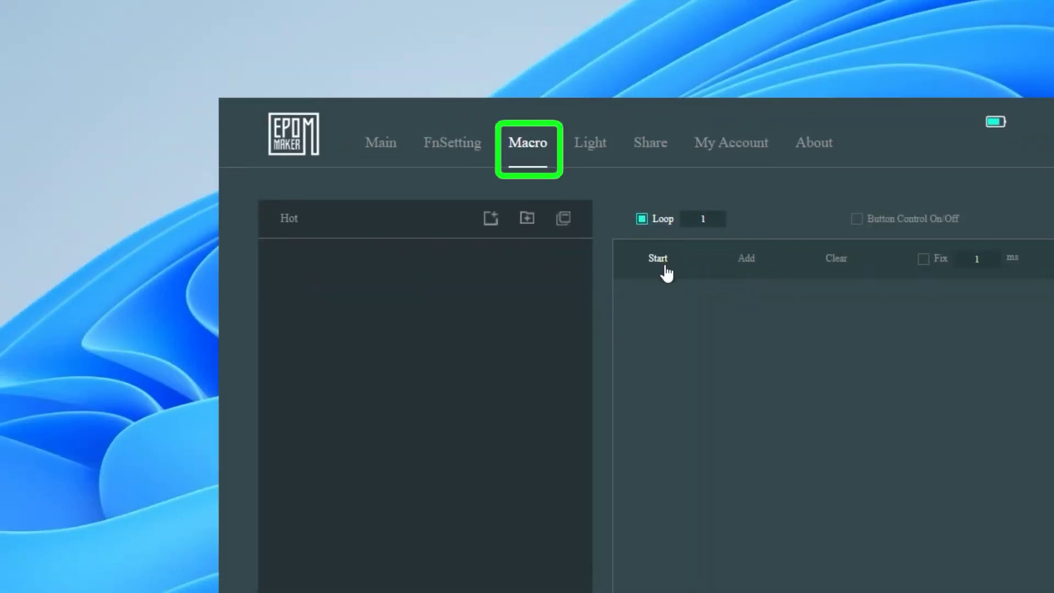
# Step: Add a new macro and rename Macro_1 to PIN
pyautogui.click(491, 218)
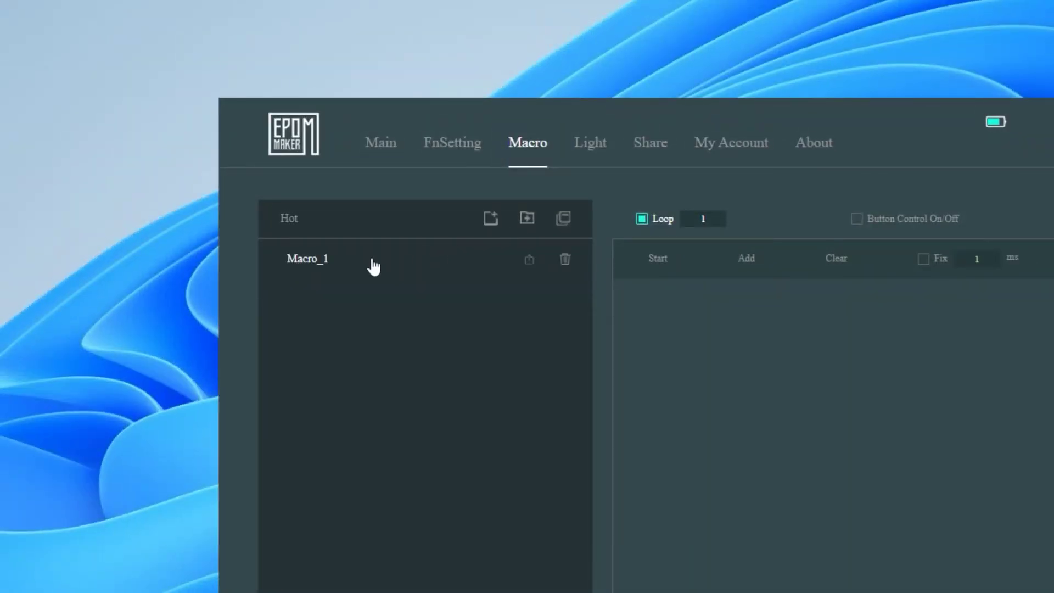
pyautogui.rightClick(369, 263)
pyautogui.click(412, 277)
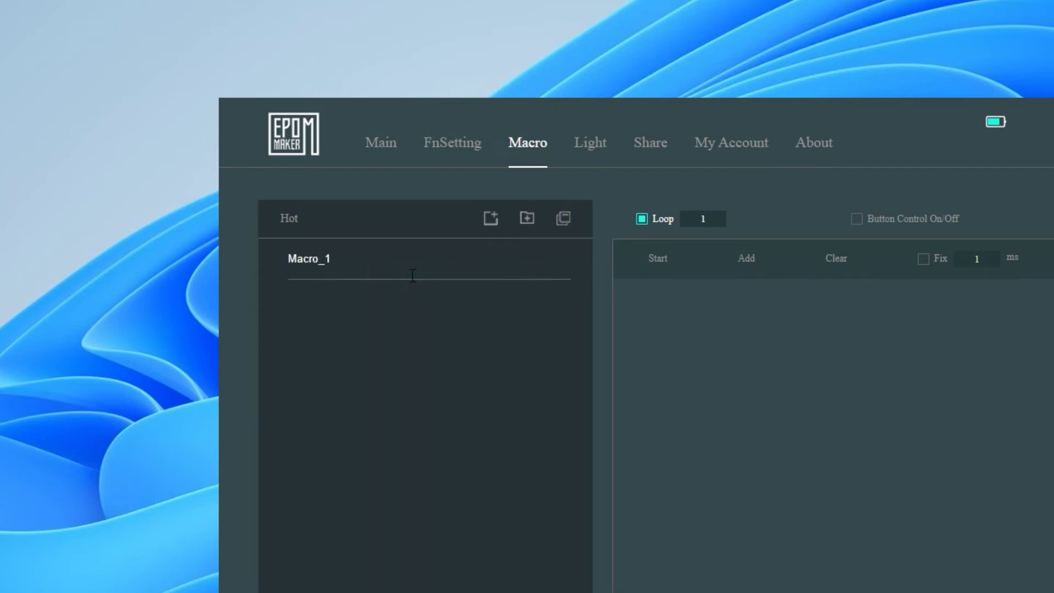
pyautogui.write('PIN')
pyautogui.press('Return')
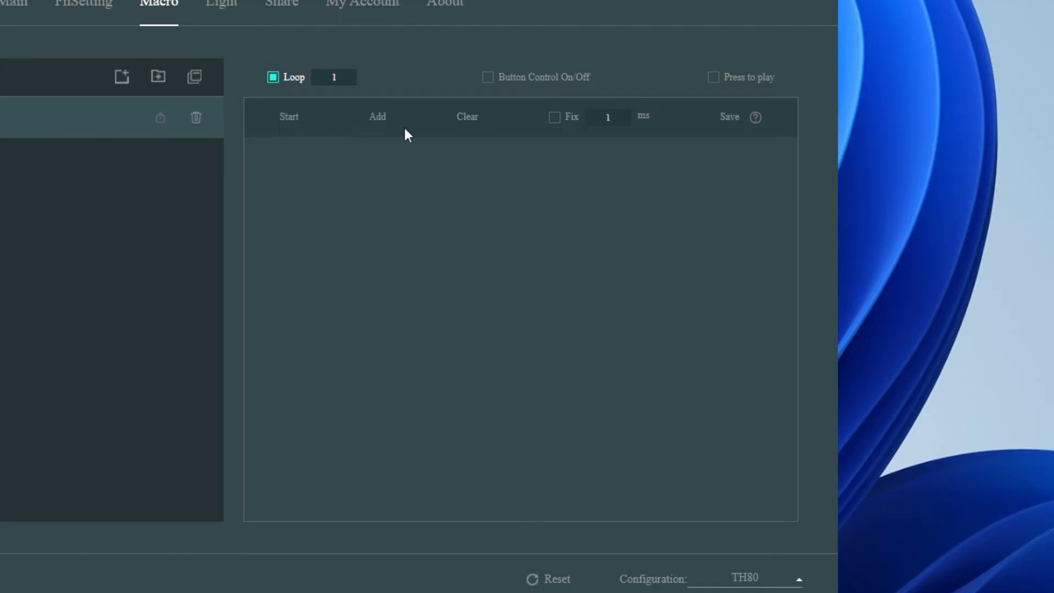
# Step: Record the keystrokes 1, 2, 3, 4 and 5 into the PIN macro
pyautogui.click(288, 117)
pyautogui.press('1')
pyautogui.press('2')
pyautogui.press('3')
pyautogui.press('4')
pyautogui.press('5')
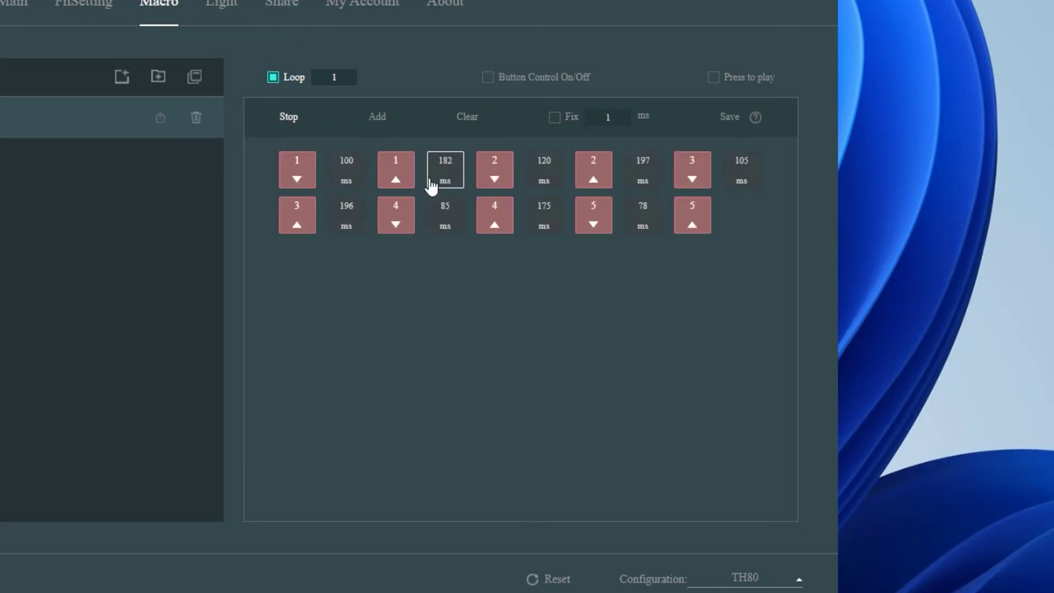
pyautogui.click(282, 118)
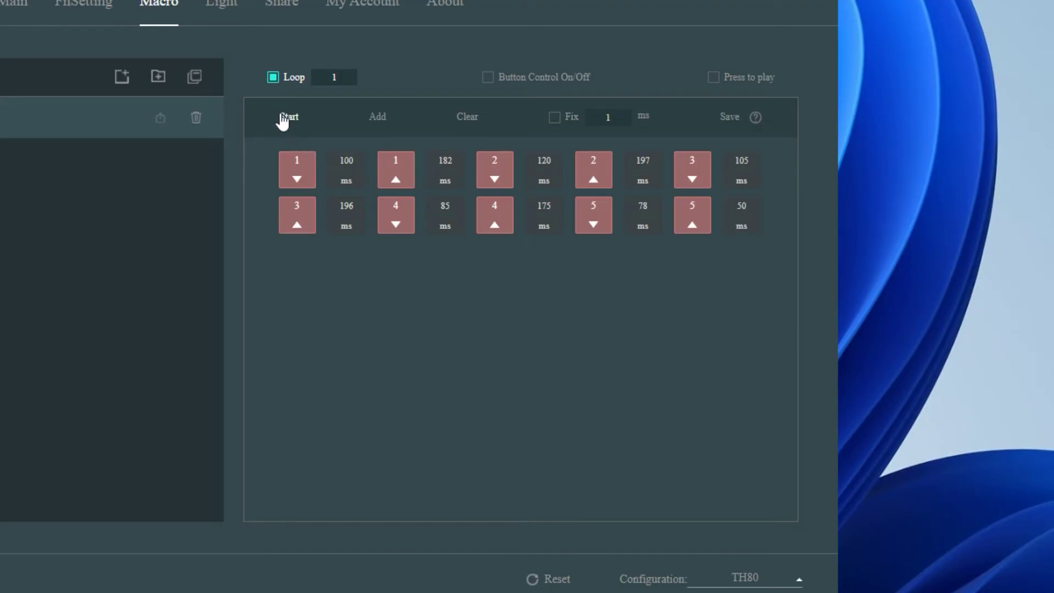
# Step: Change the first three delays, including 100 ms and 182 ms, to 10 ms
pyautogui.rightClick(346, 164)
pyautogui.click(350, 133)
pyautogui.write('10')
pyautogui.rightClick(445, 168)
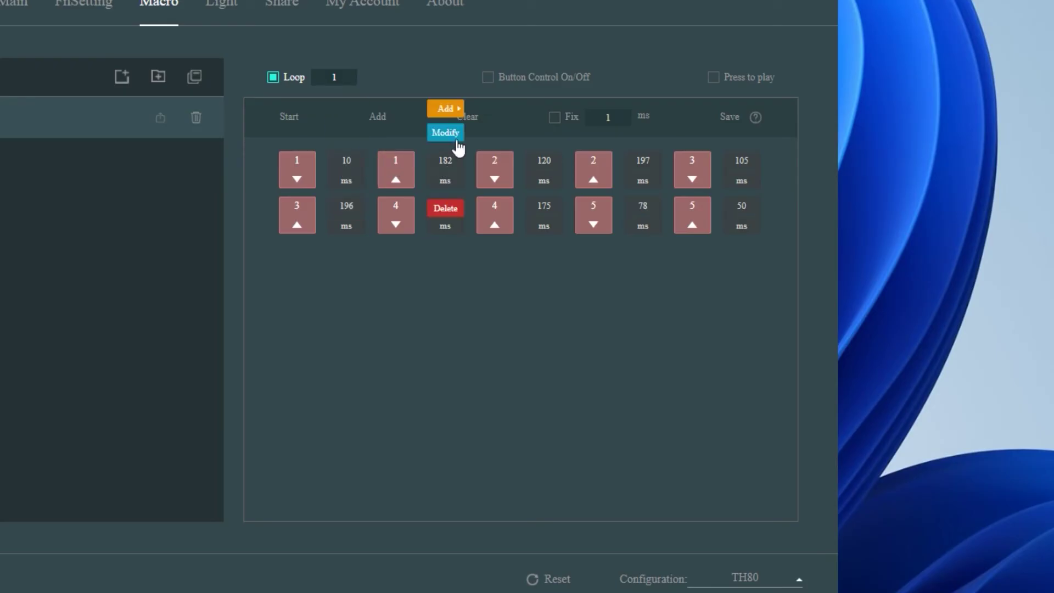
pyautogui.click(454, 132)
pyautogui.write('10')
pyautogui.rightClick(543, 167)
pyautogui.click(551, 139)
pyautogui.write('10')
# Step: Set the remaining delays, including 85 ms and 8 ms, to 10 ms
pyautogui.rightClick(642, 168)
pyautogui.click(651, 131)
pyautogui.write('10')
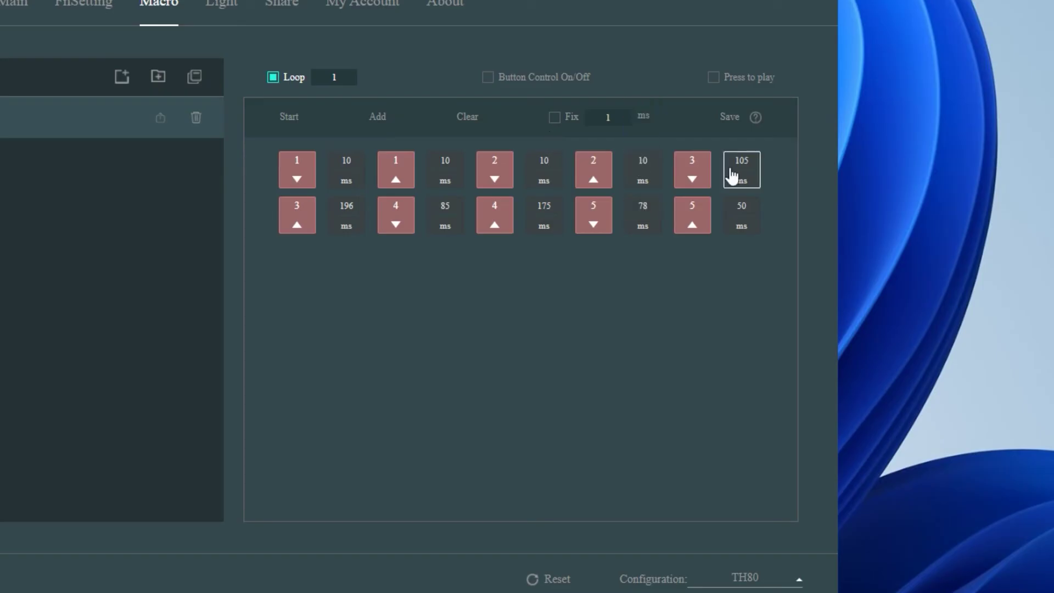
pyautogui.rightClick(455, 203)
pyautogui.click(449, 179)
pyautogui.write('10')
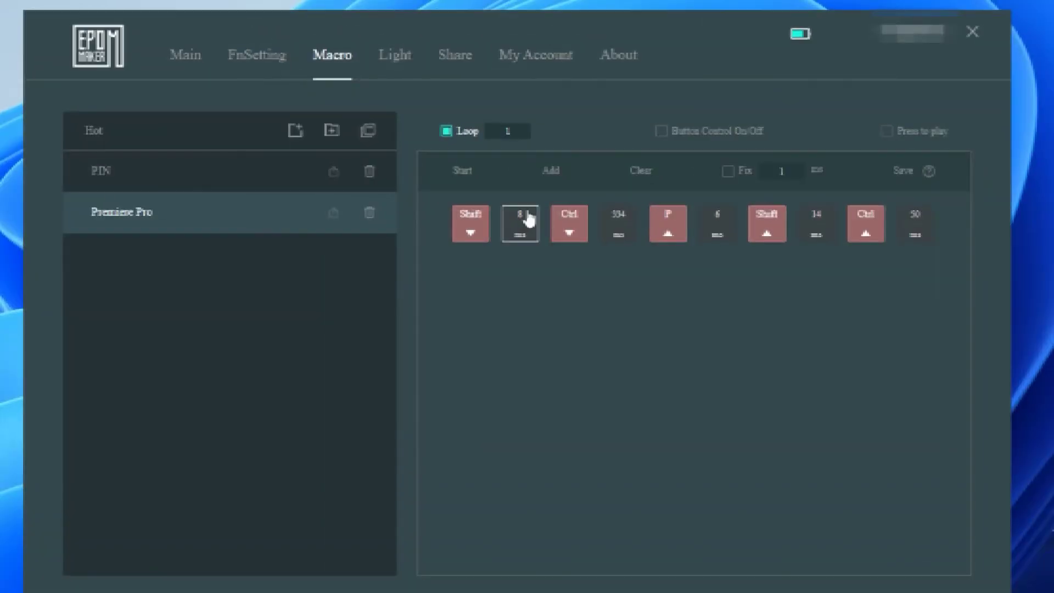
pyautogui.rightClick(527, 219)
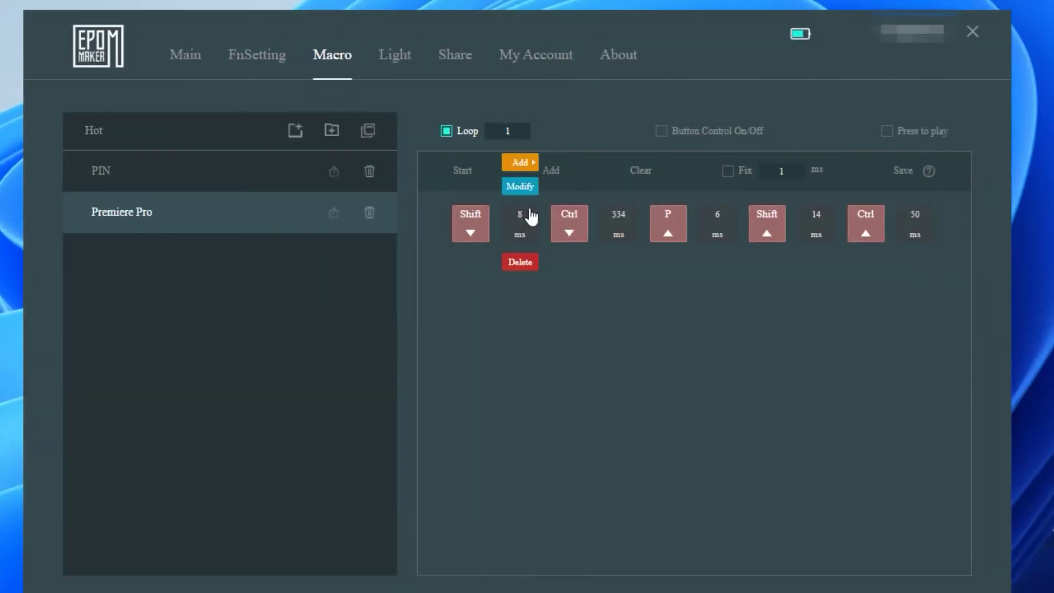
pyautogui.moveTo(538, 166)
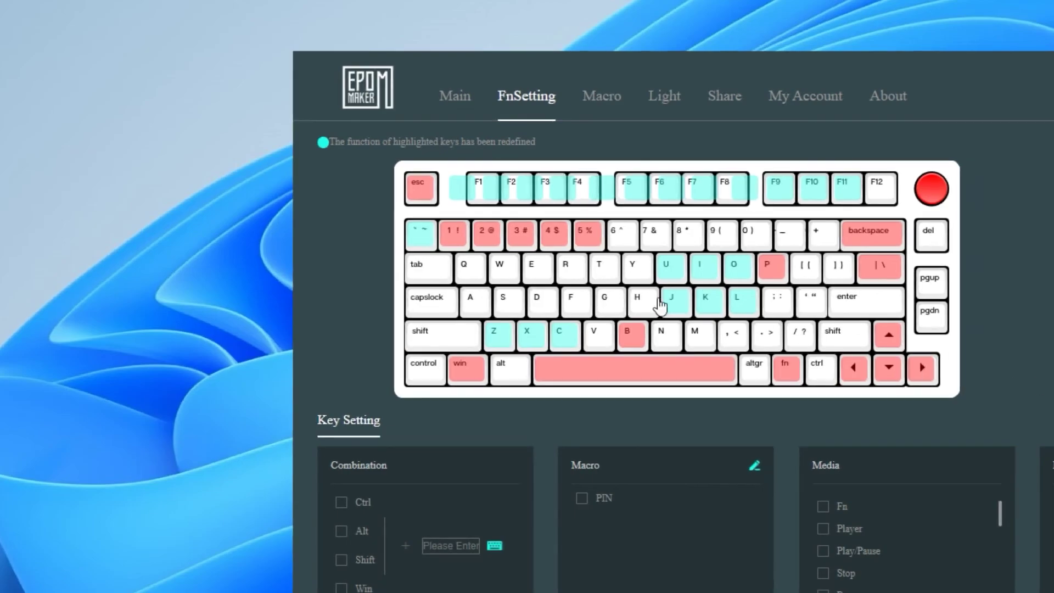
# Step: Assign the PIN macro to the chosen key on FnSetting and confirm
pyautogui.click(433, 235)
pyautogui.click(604, 500)
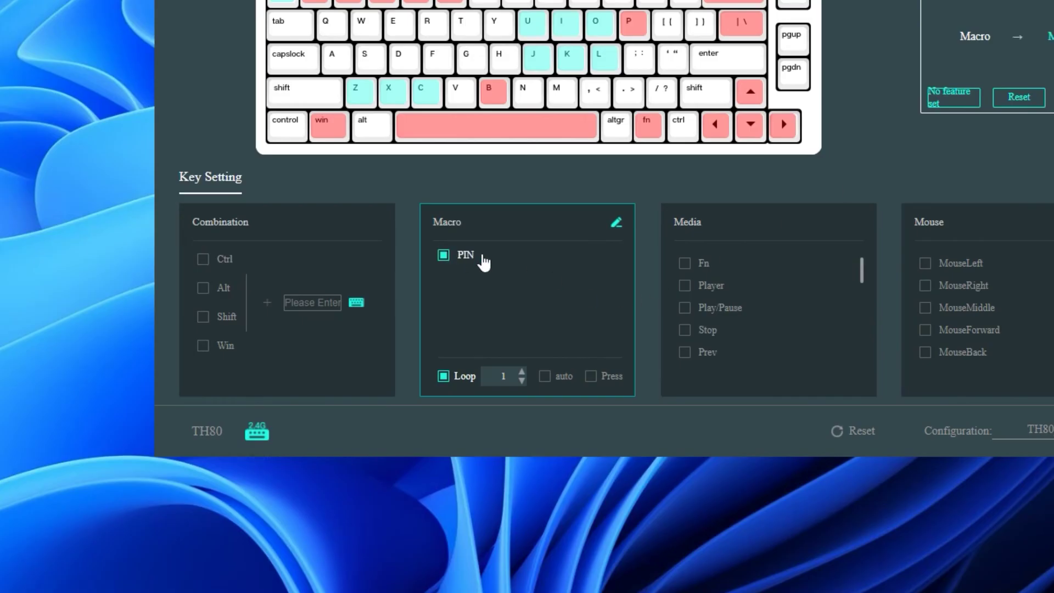
pyautogui.click(698, 357)
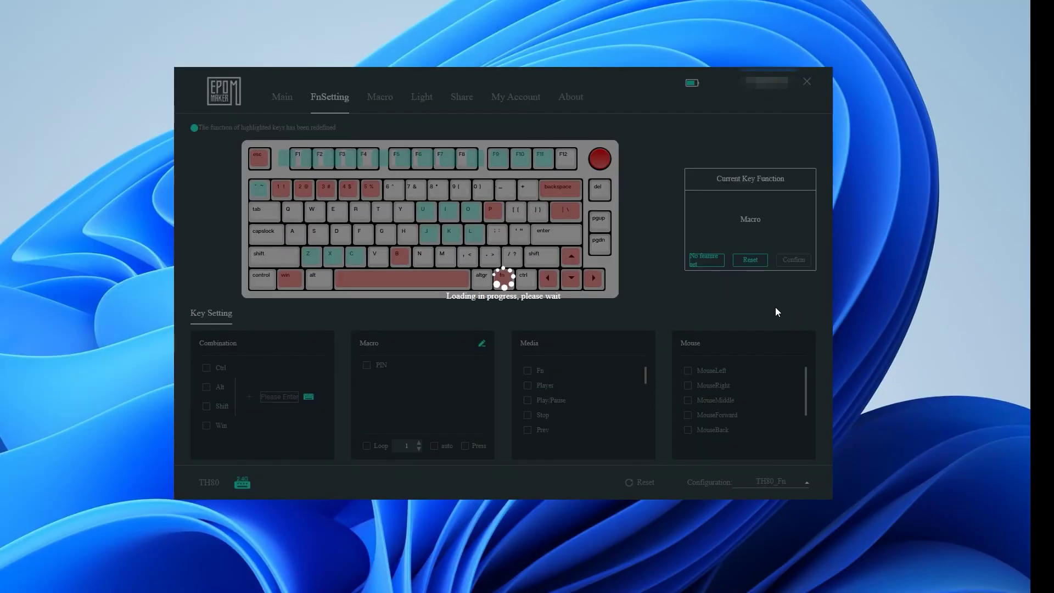